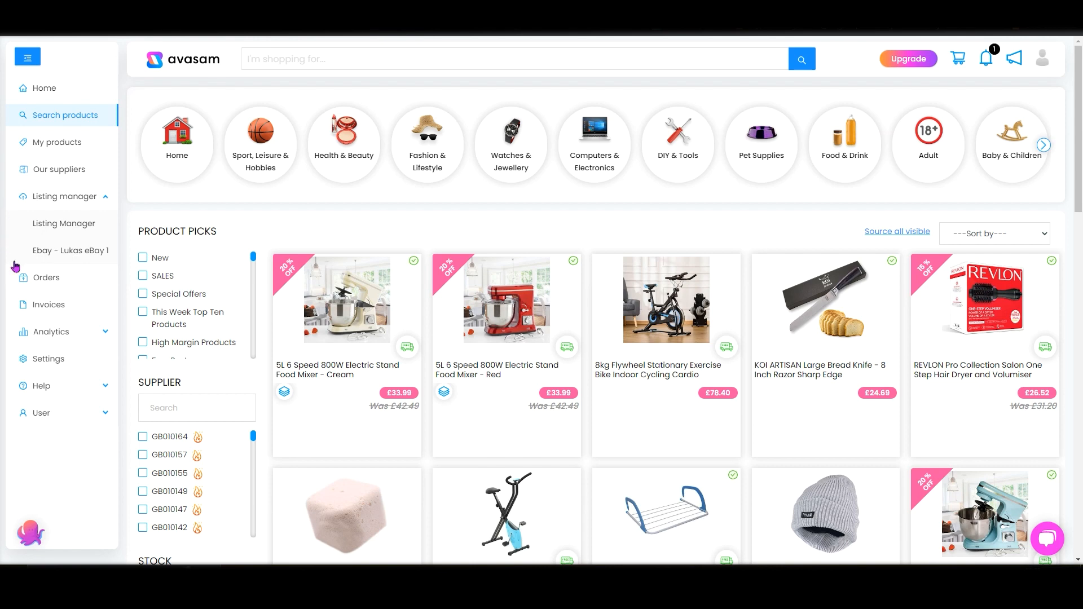
# Step: Start a new Shopify sales channel integration from the account settings and enter its Shopify account name
pyautogui.click(61, 359)
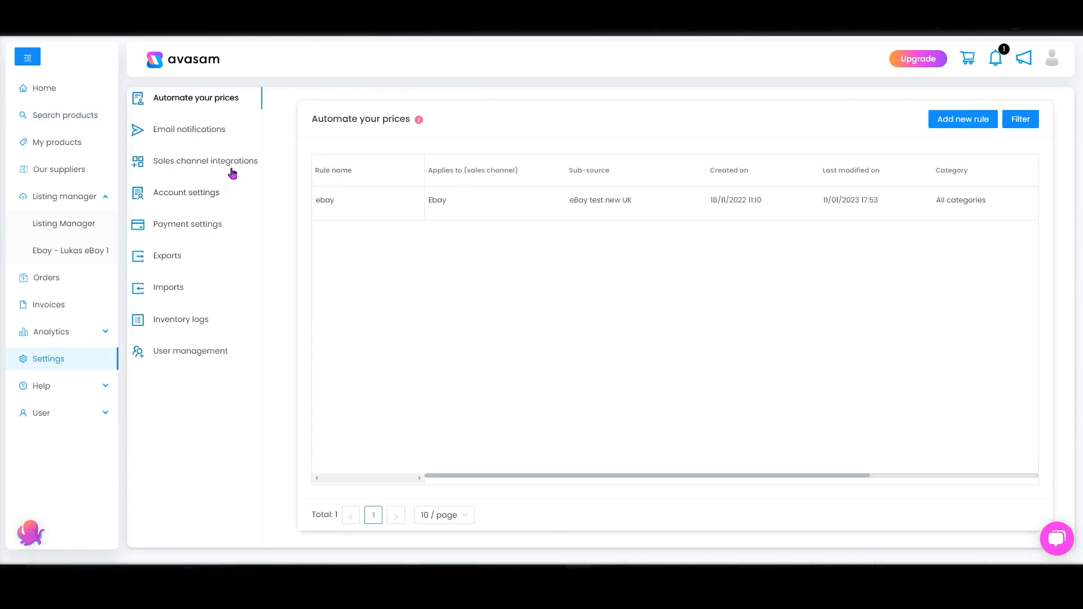
pyautogui.click(212, 162)
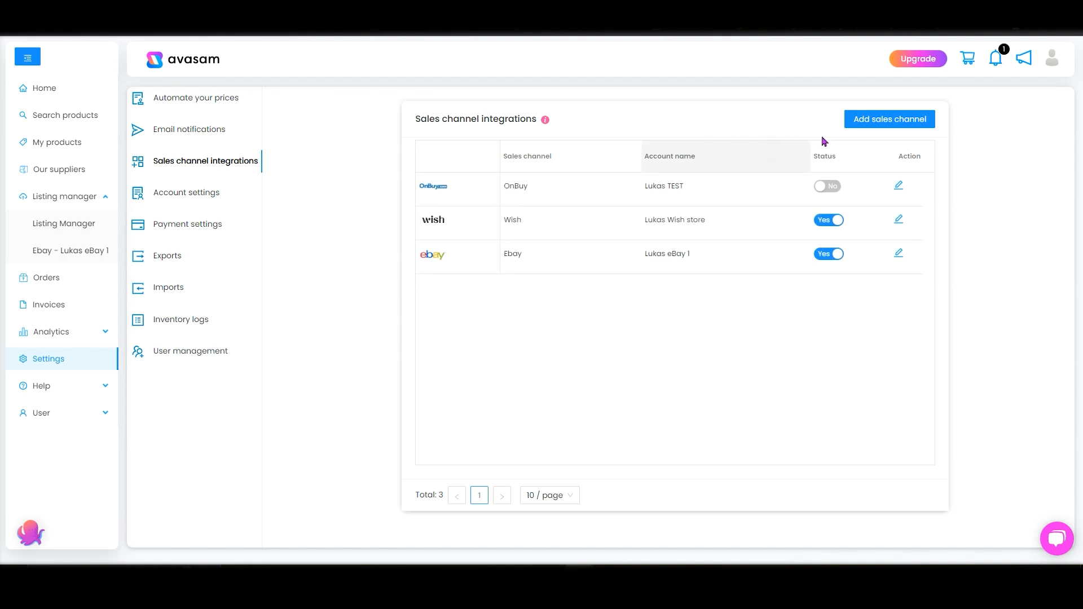
pyautogui.click(915, 120)
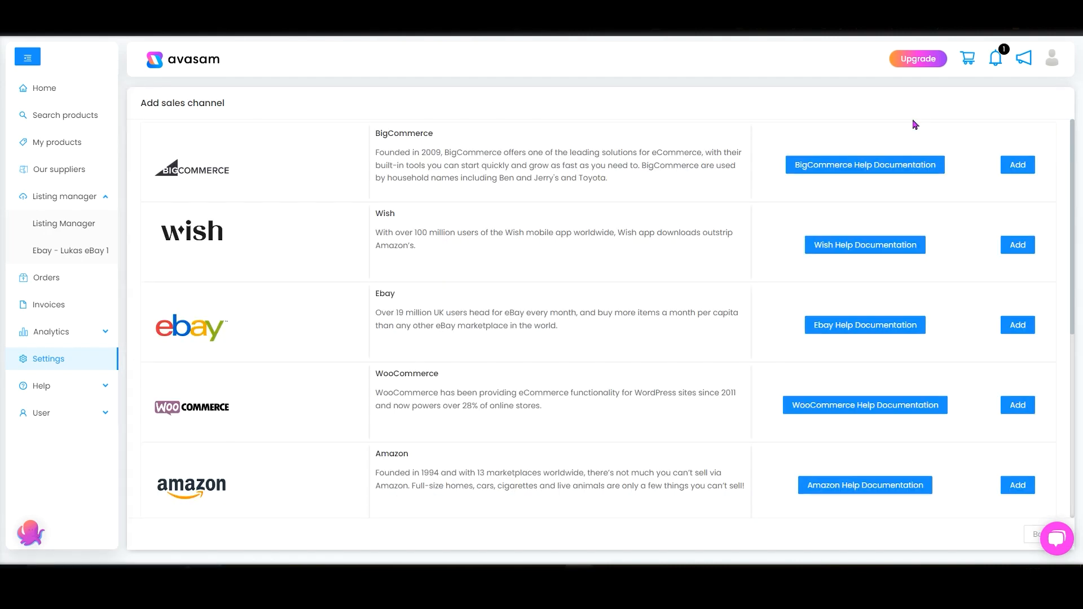
pyautogui.scroll(-6, 706, 261)
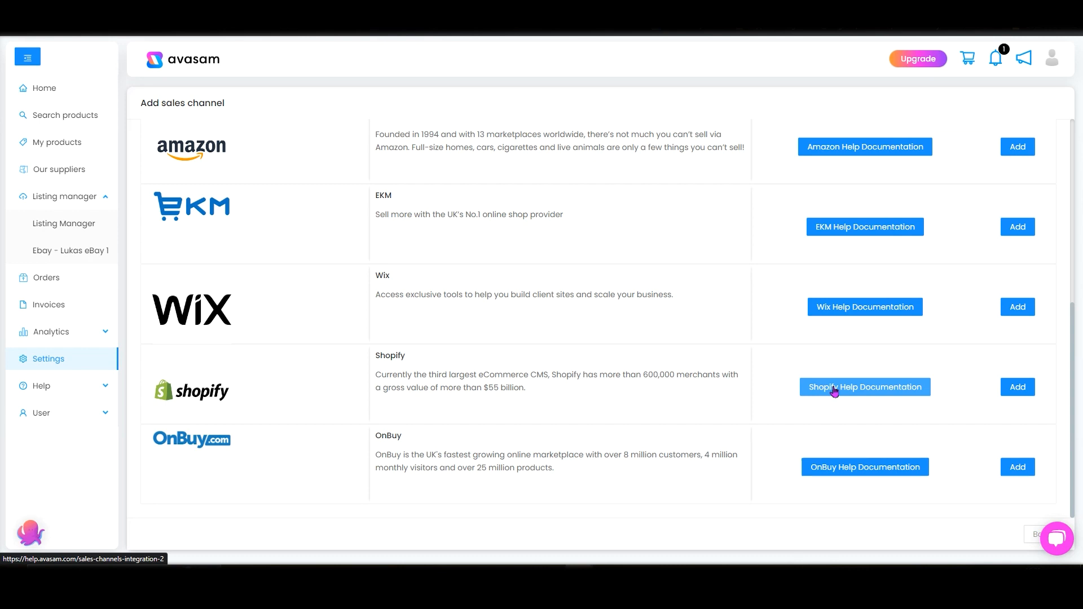
pyautogui.click(1017, 387)
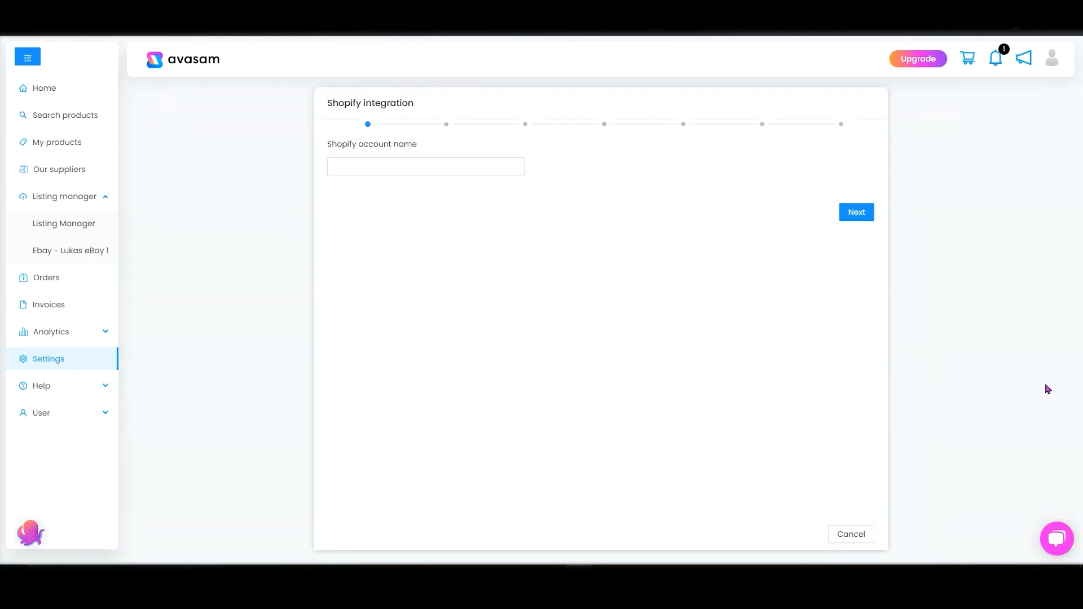
pyautogui.click(459, 168)
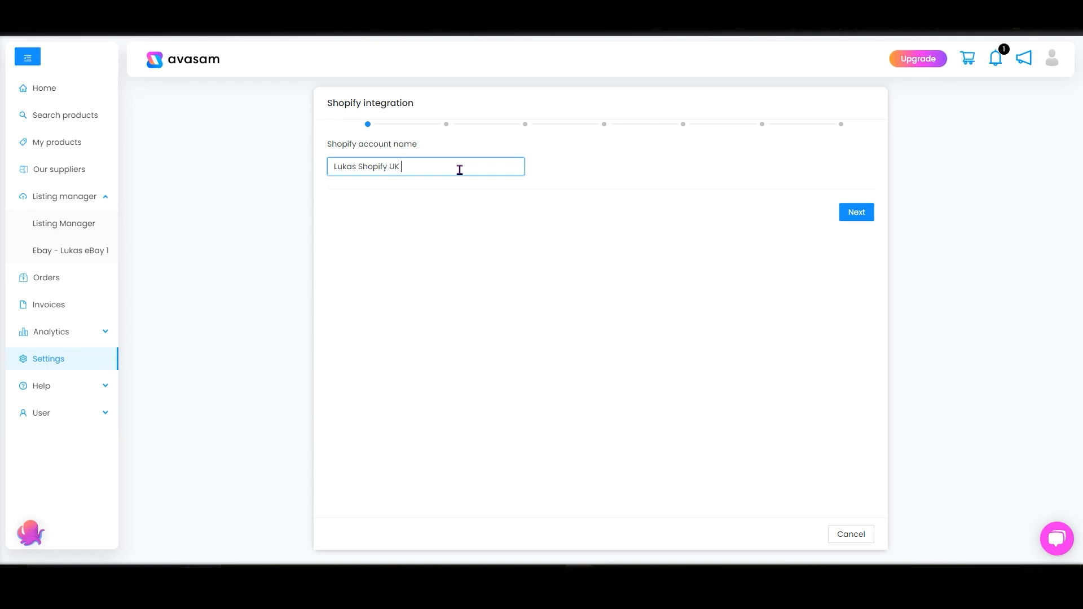
pyautogui.click(863, 213)
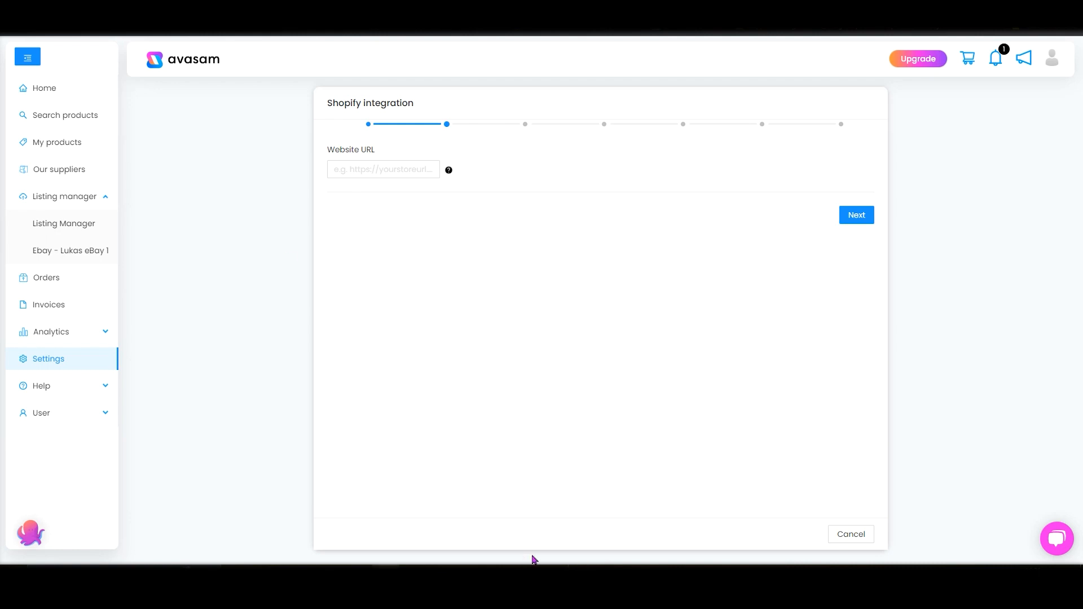
pyautogui.moveTo(580, 576)
pyautogui.click(649, 546)
pyautogui.click(525, 539)
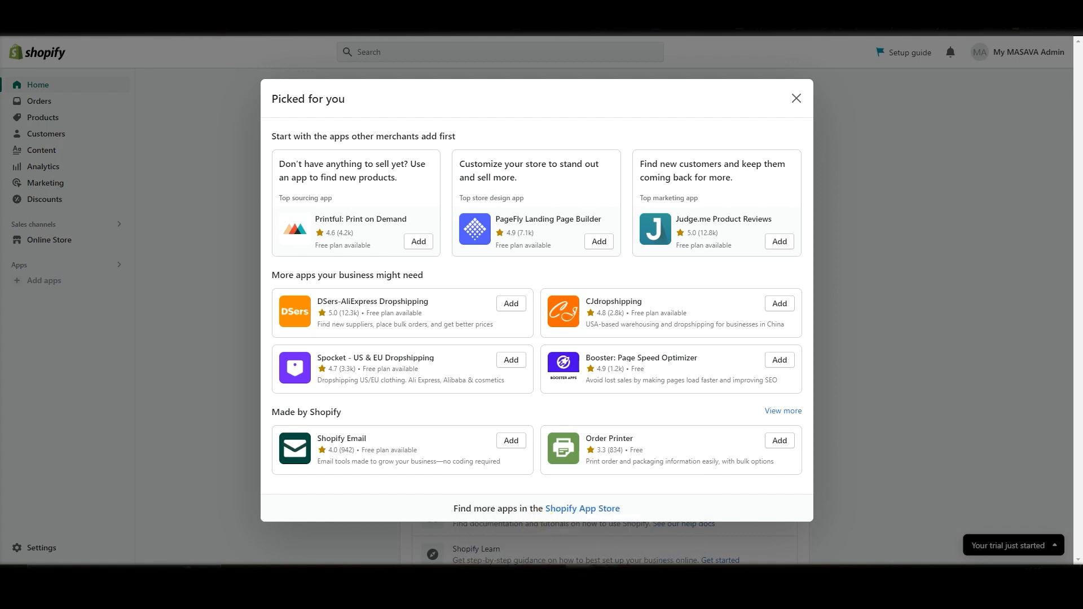
pyautogui.moveTo(581, 575)
pyautogui.click(627, 551)
pyautogui.click(380, 172)
pyautogui.write('https://my-masava-2287.myshopify.com/')
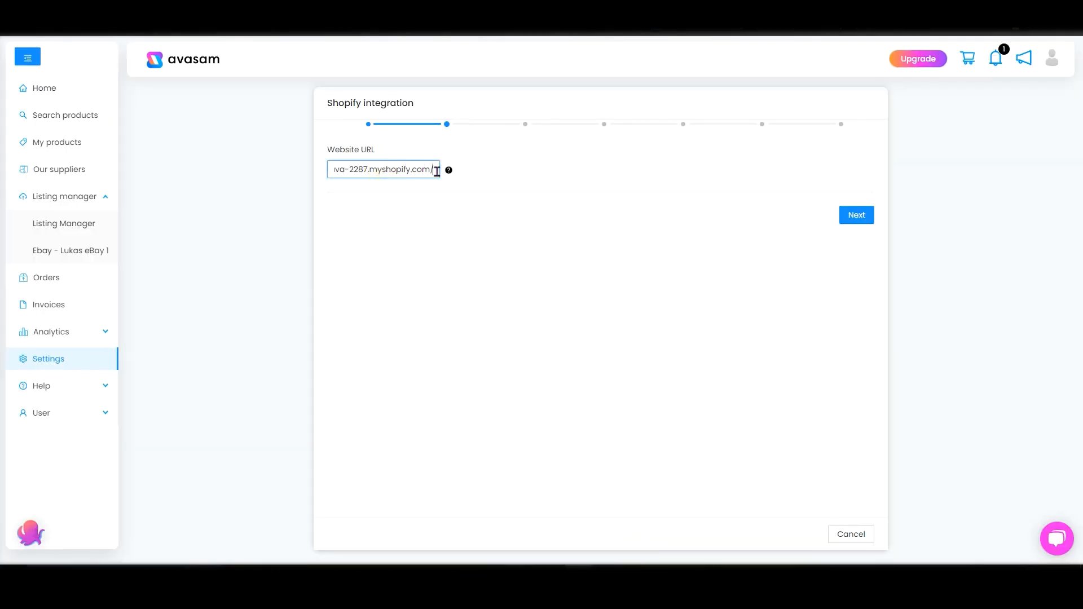
pyautogui.press('BackSpace')
pyautogui.click(853, 219)
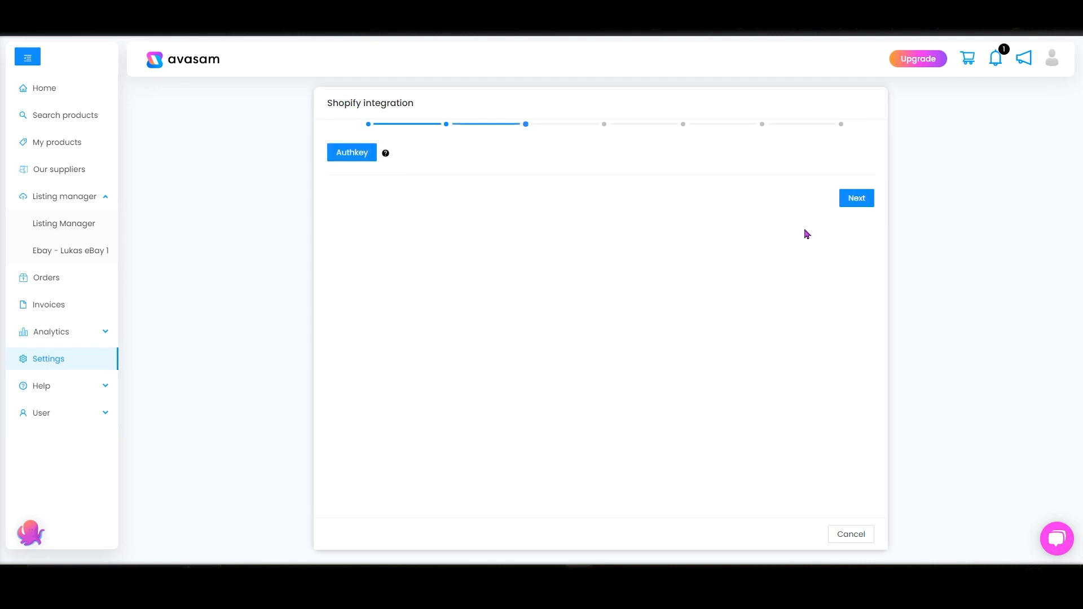
# Step: Authorise the integration by installing the Avasam app in Shopify, and finish the setup with the preset stock location and order statuses
pyautogui.click(342, 152)
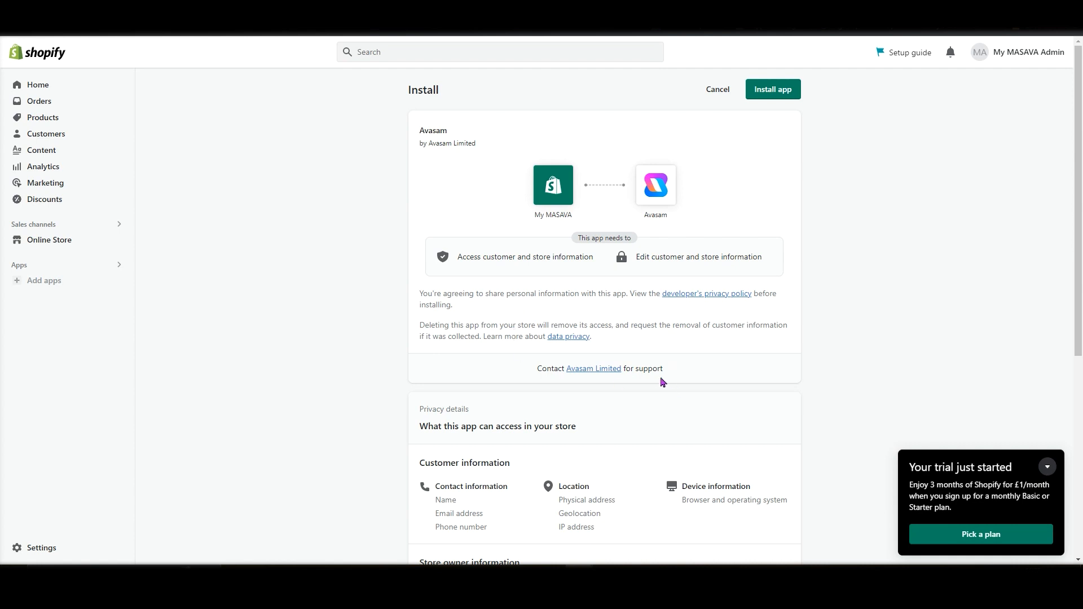
pyautogui.click(766, 91)
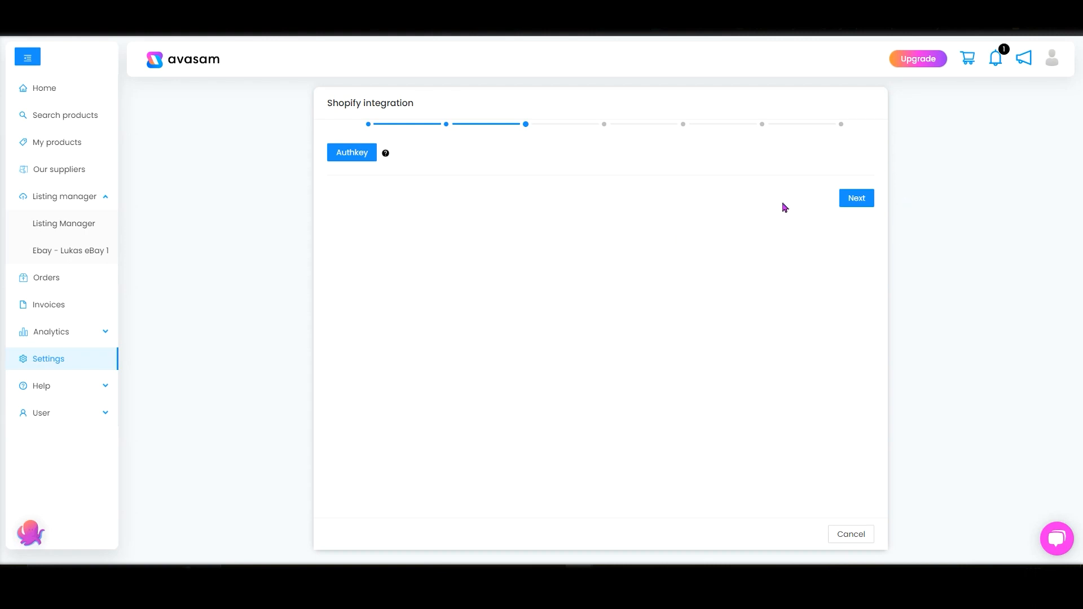
pyautogui.click(857, 204)
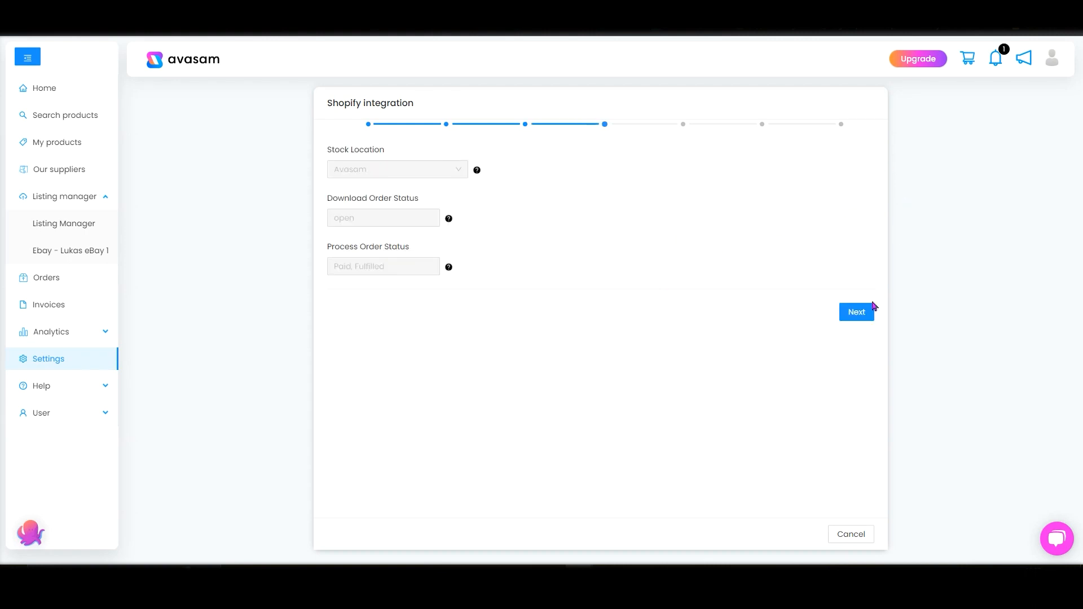
pyautogui.moveTo(478, 178)
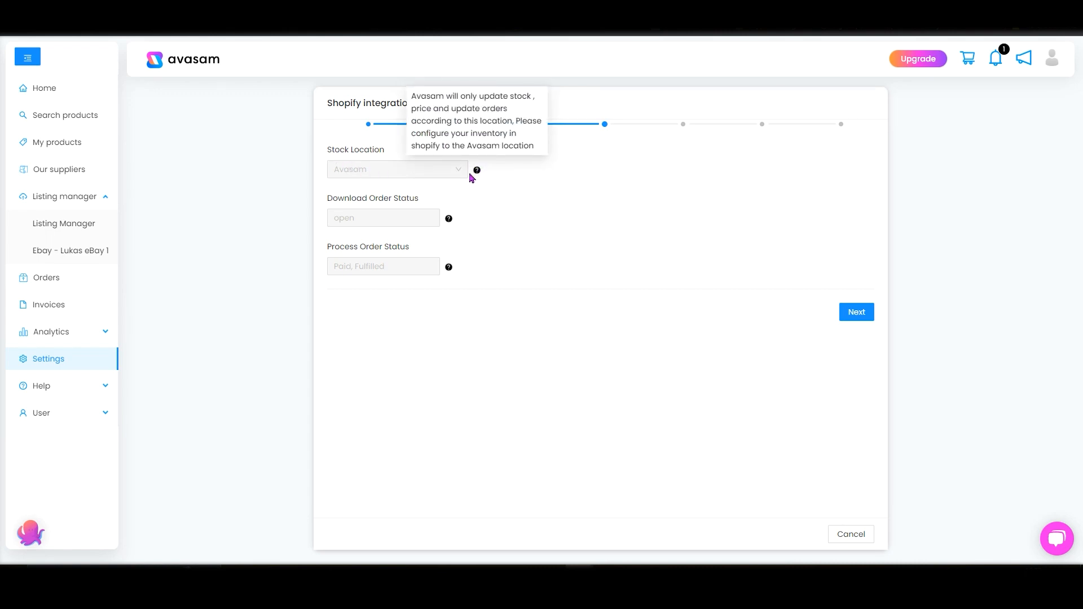
pyautogui.moveTo(453, 224)
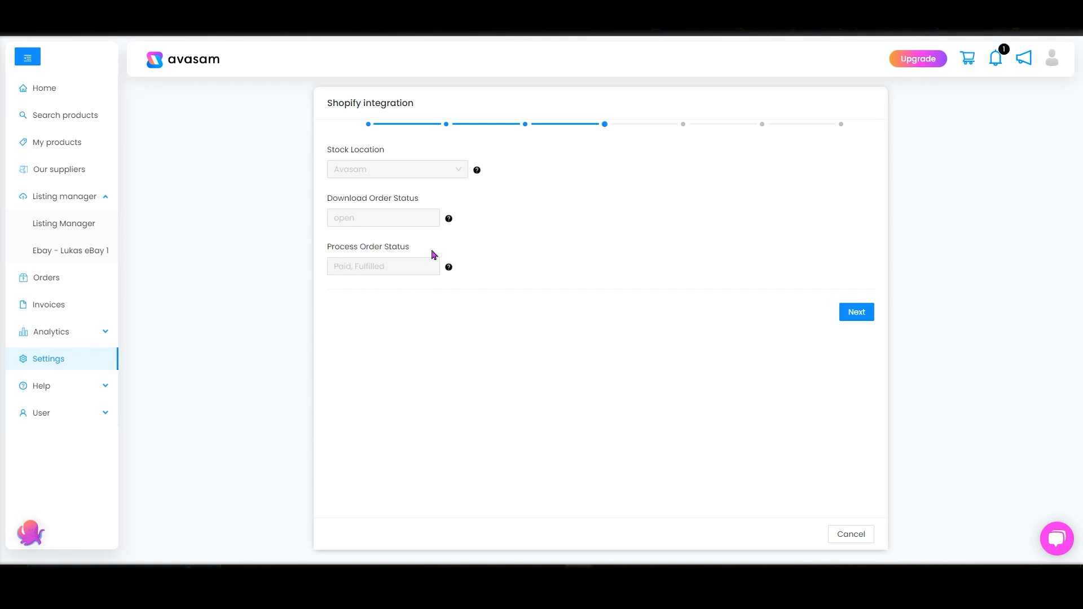
pyautogui.click(856, 313)
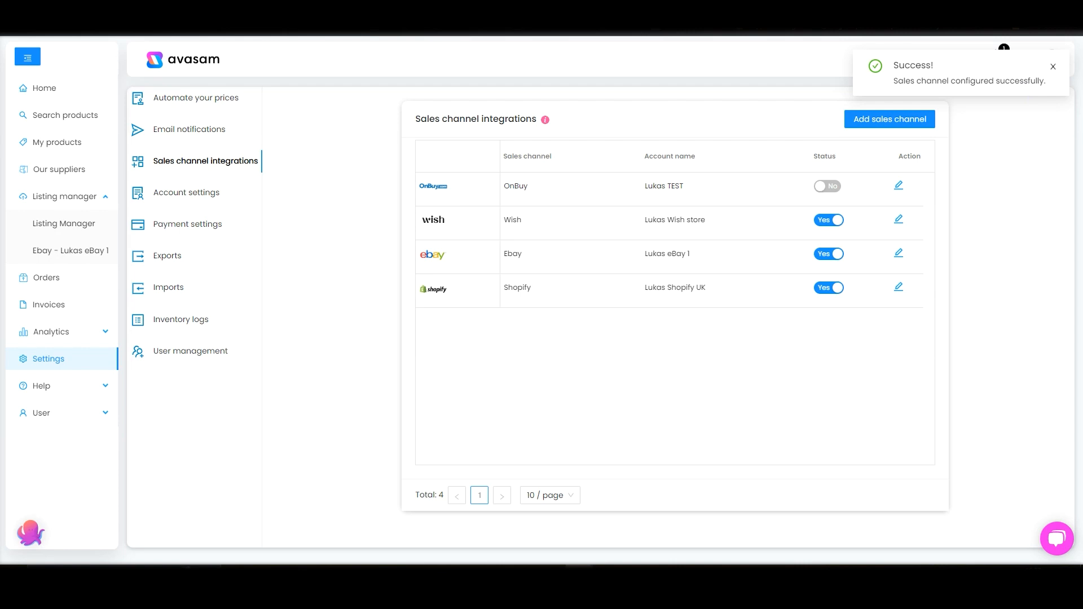
# Step: Open the new Shopify channel's configuration and test the channel connection
pyautogui.click(899, 288)
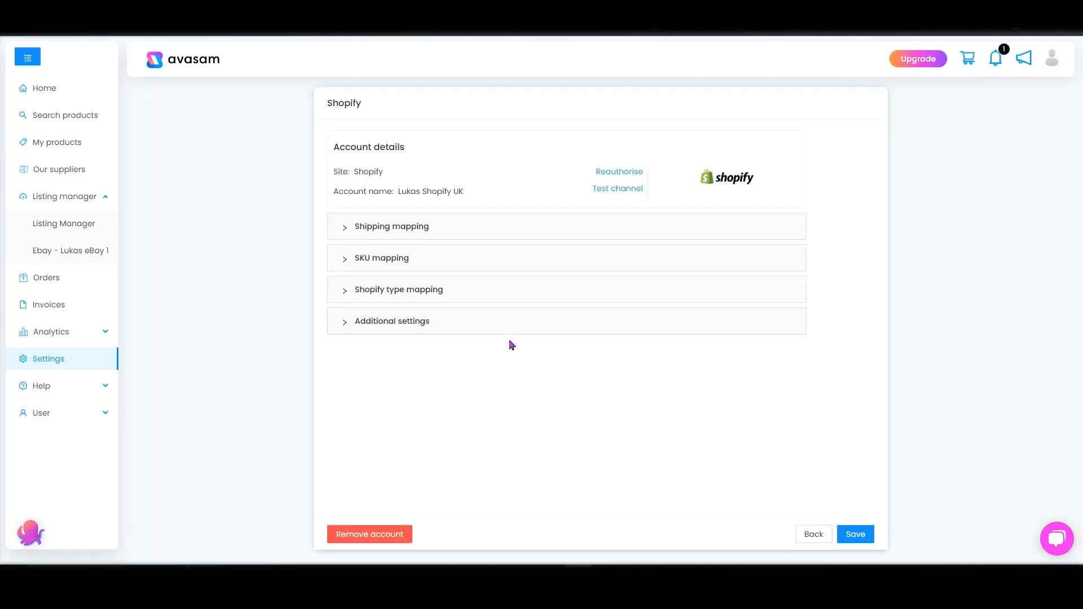
pyautogui.click(602, 192)
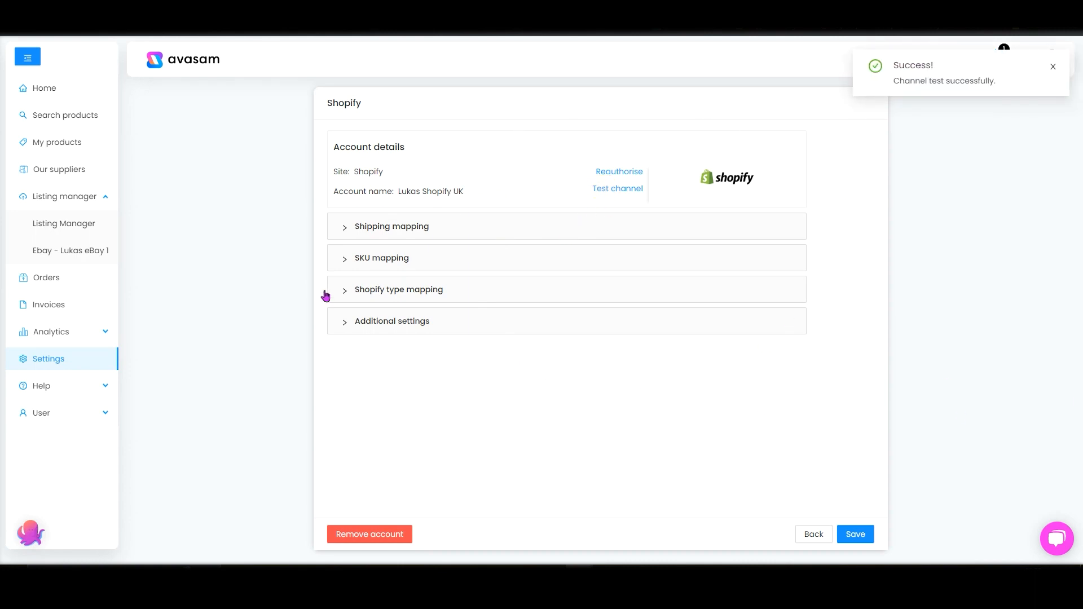
# Step: Examine the channel's shipping, SKU and Shopify type mapping sections, including the Avasam category and Shopify type choices
pyautogui.click(366, 228)
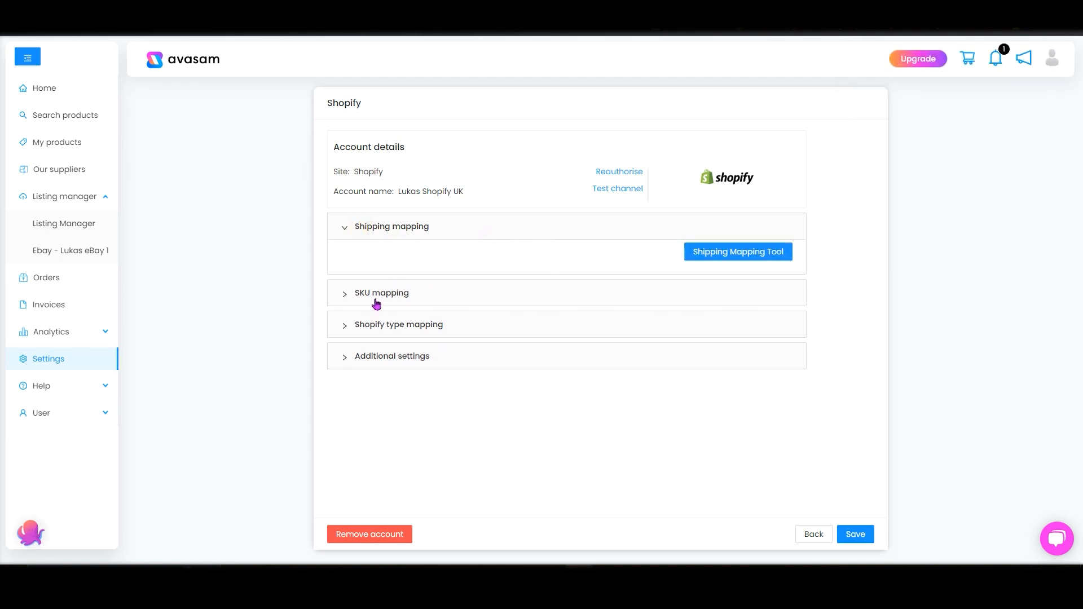
pyautogui.click(375, 296)
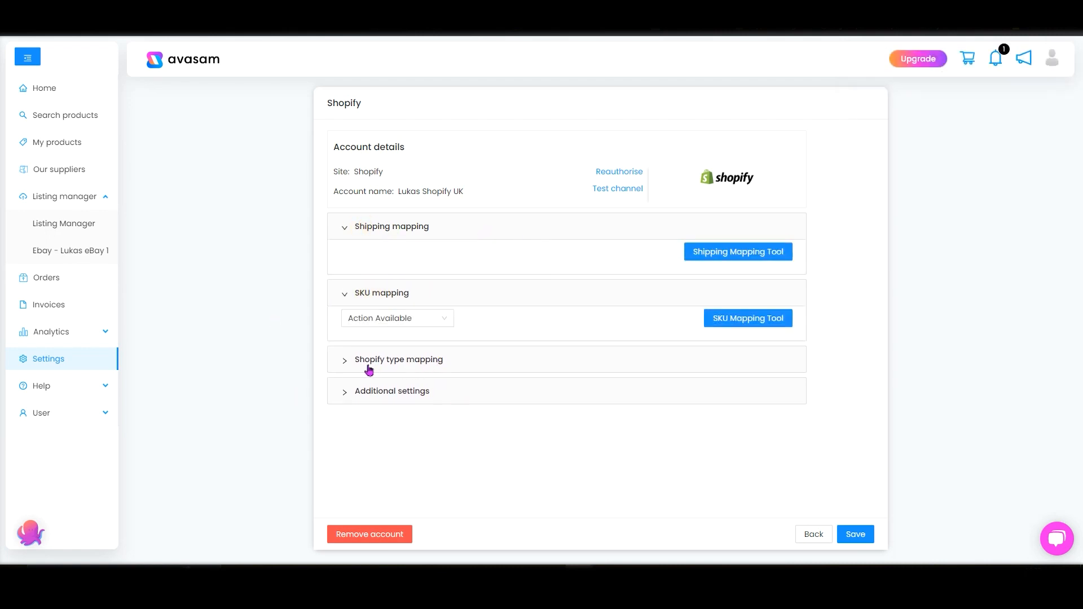
pyautogui.click(368, 366)
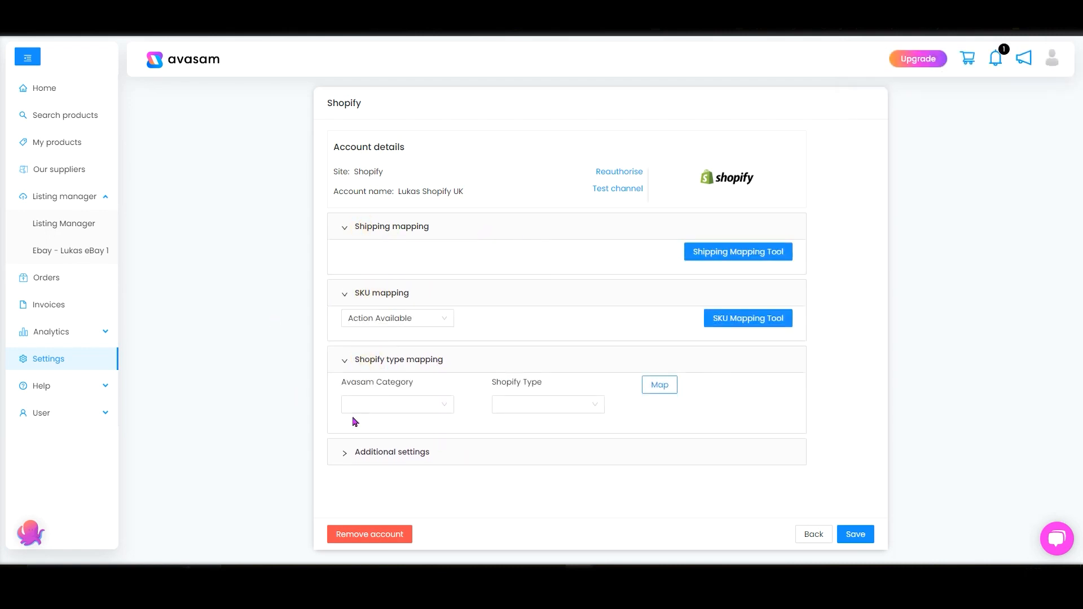
pyautogui.click(415, 406)
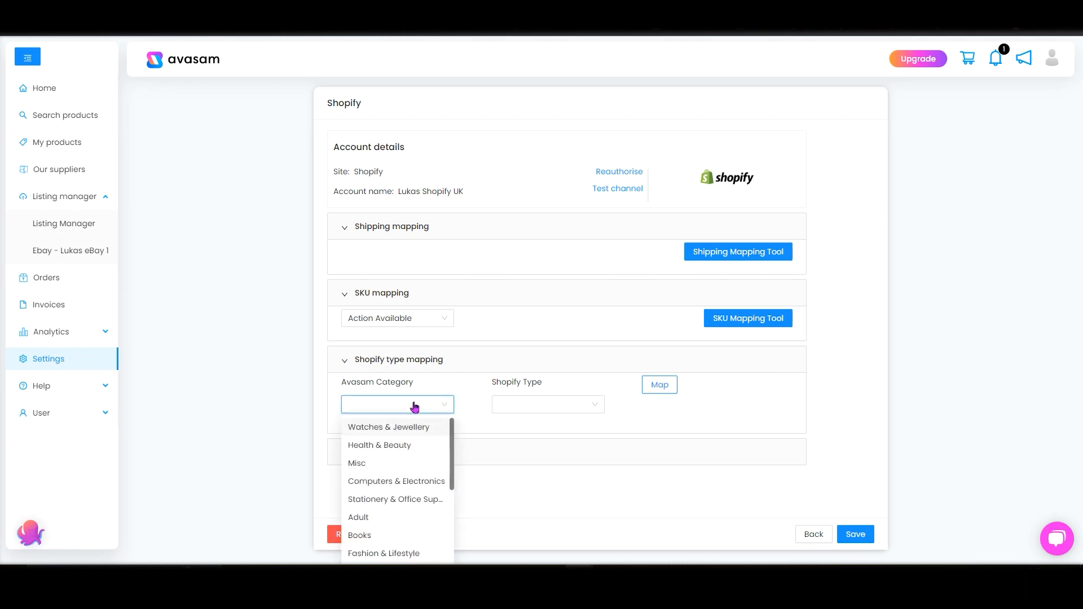
pyautogui.click(512, 405)
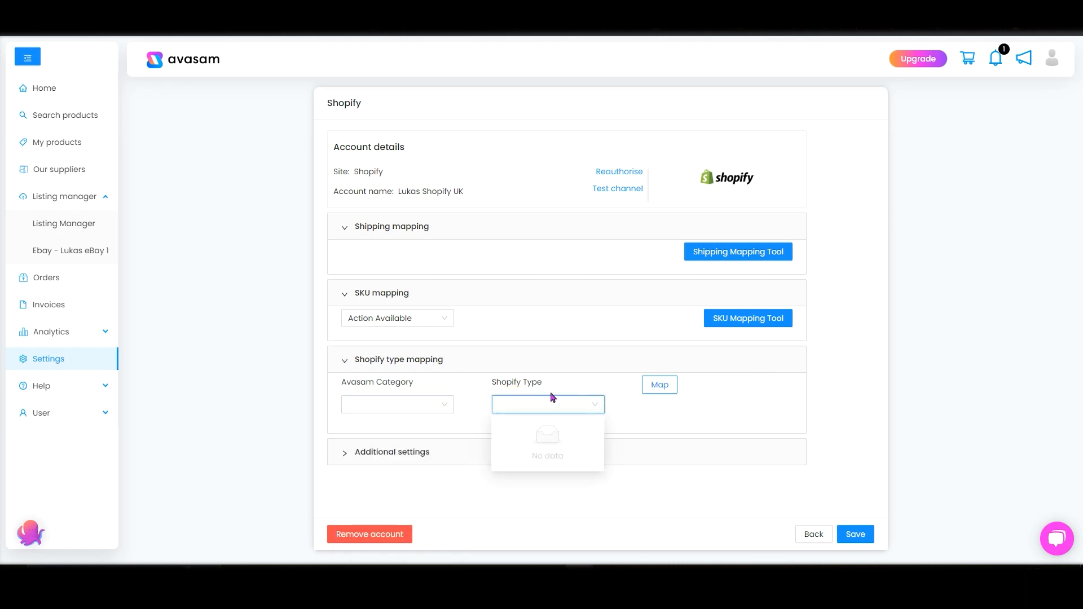
pyautogui.click(423, 403)
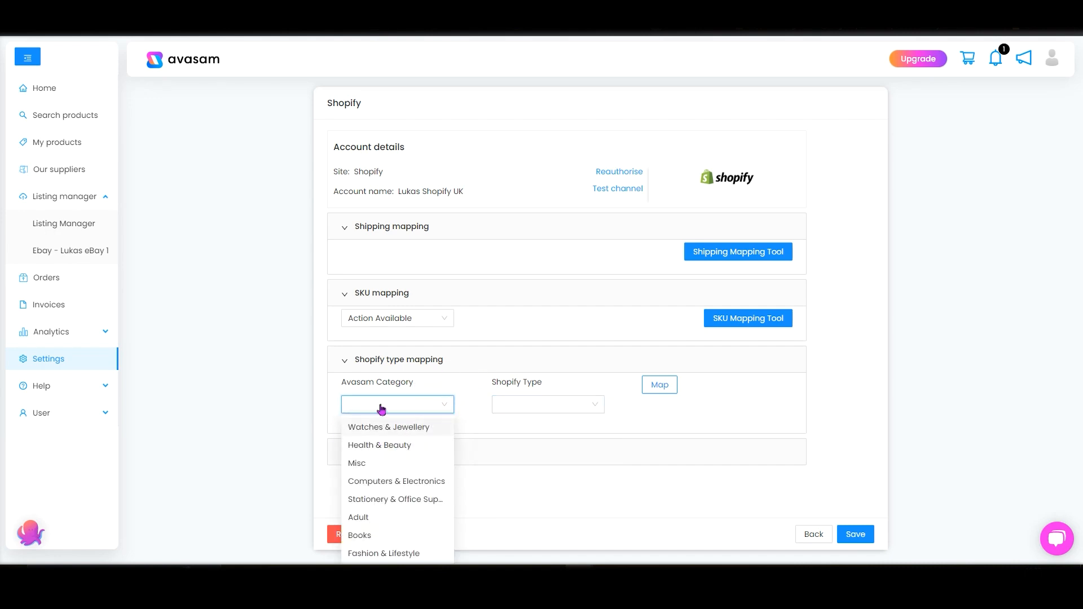
pyautogui.click(417, 404)
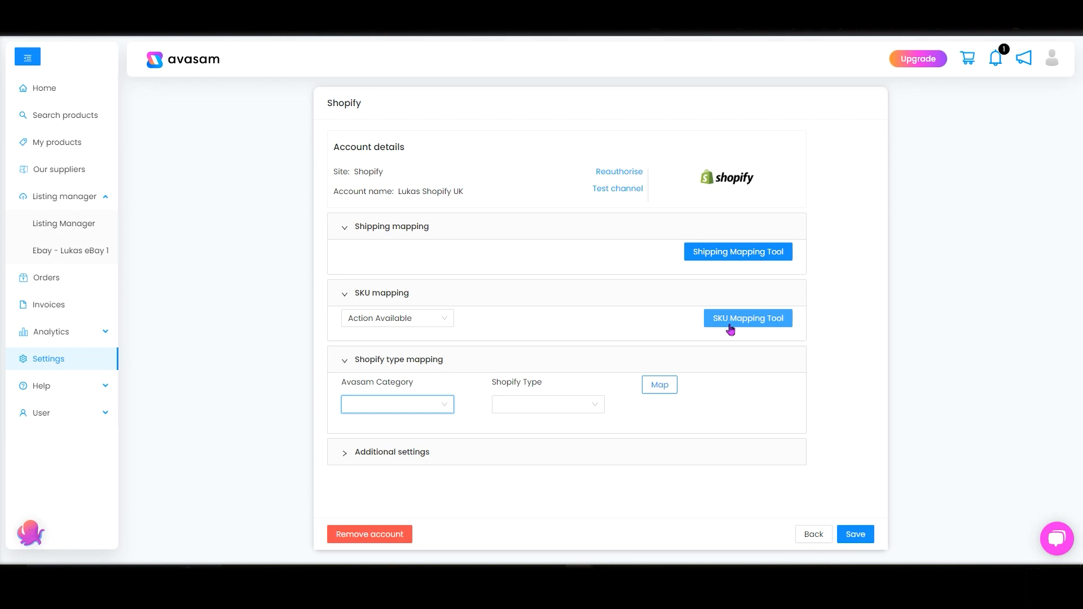
# Step: Set the default collection to Home page in the Shopify channel's additional settings
pyautogui.click(410, 450)
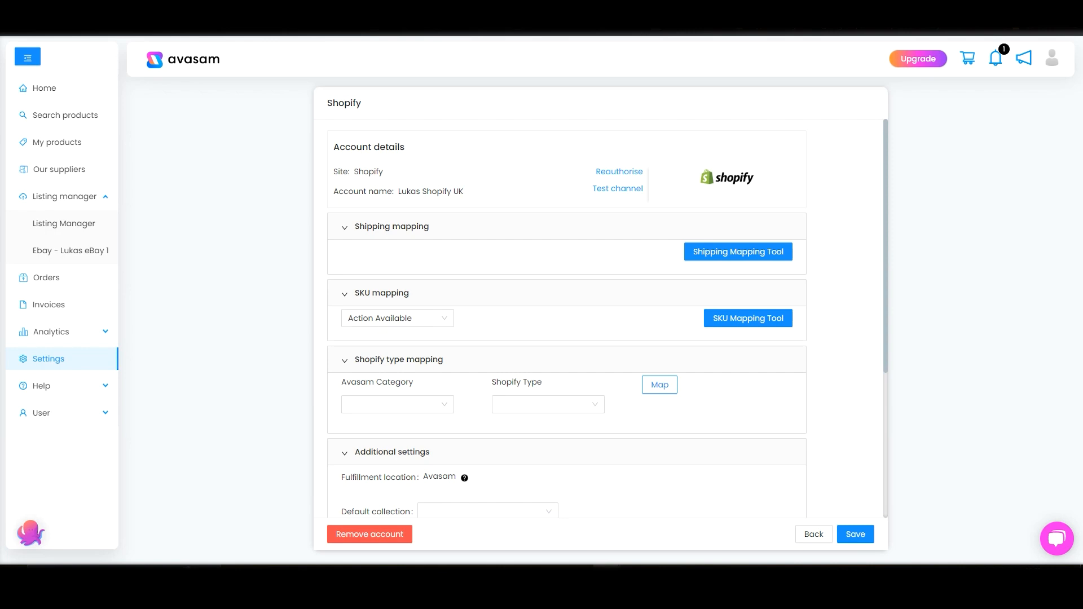
pyautogui.scroll(-4, 869, 342)
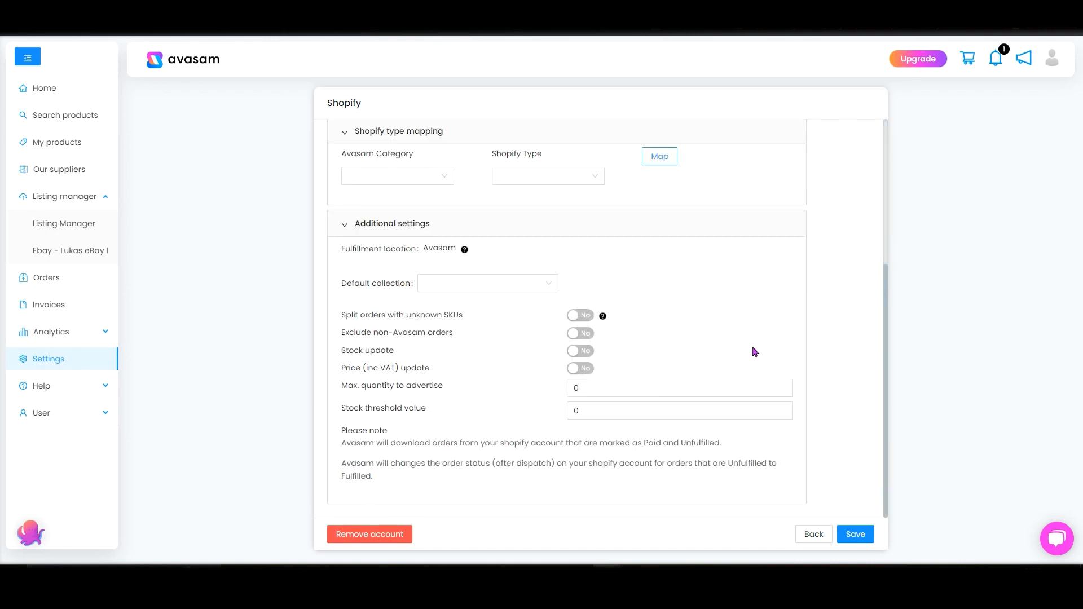
pyautogui.click(489, 283)
pyautogui.click(483, 310)
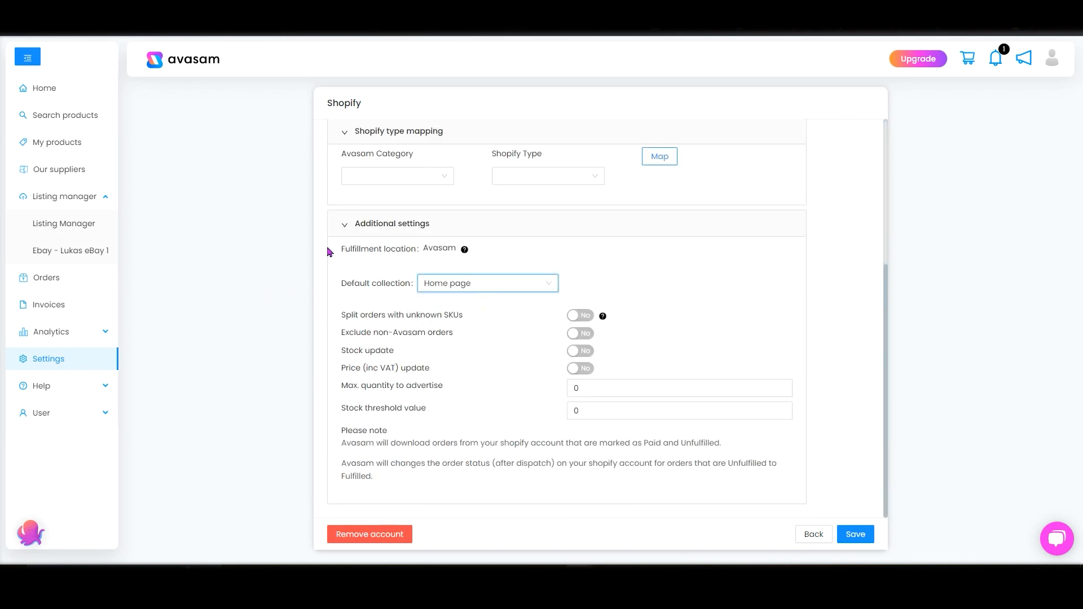
# Step: Enable excluding non-Avasam orders, stock update and price (inc VAT) update for the Shopify channel
pyautogui.moveTo(464, 252)
pyautogui.moveTo(604, 318)
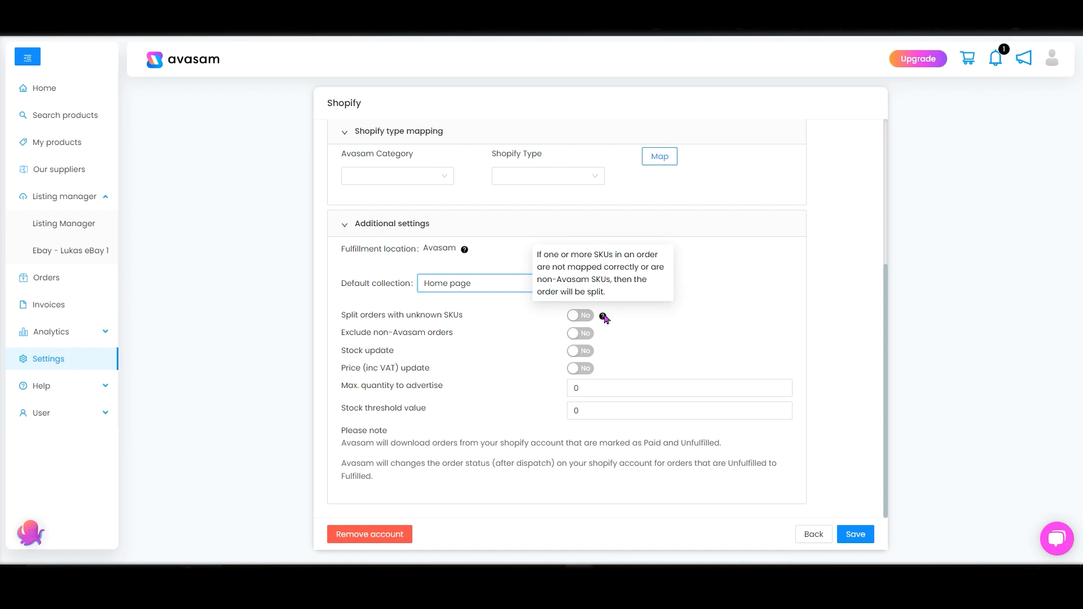
pyautogui.click(582, 333)
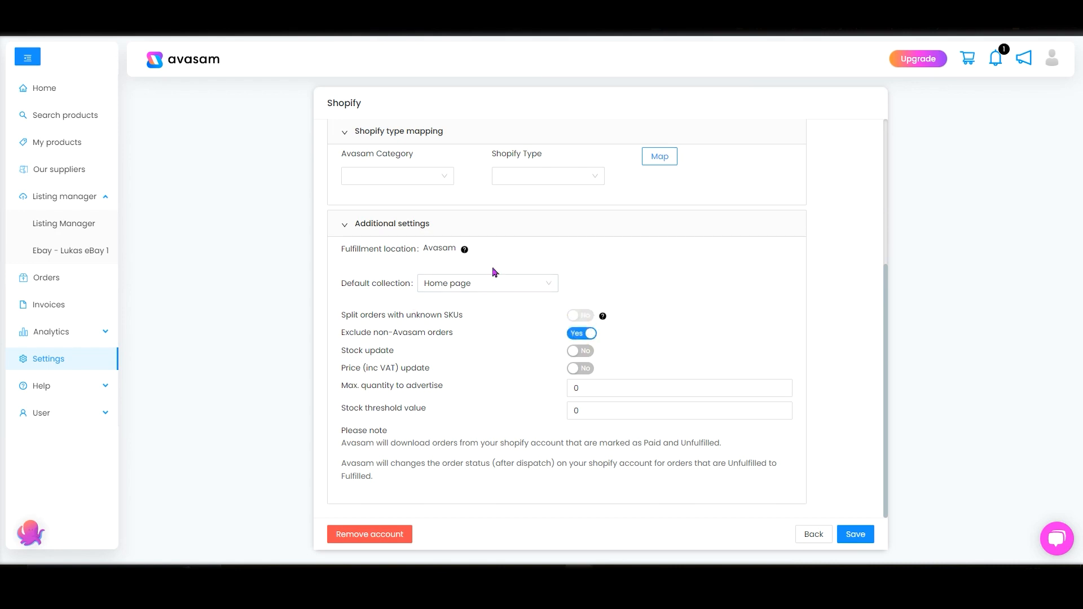
pyautogui.click(586, 351)
pyautogui.click(585, 372)
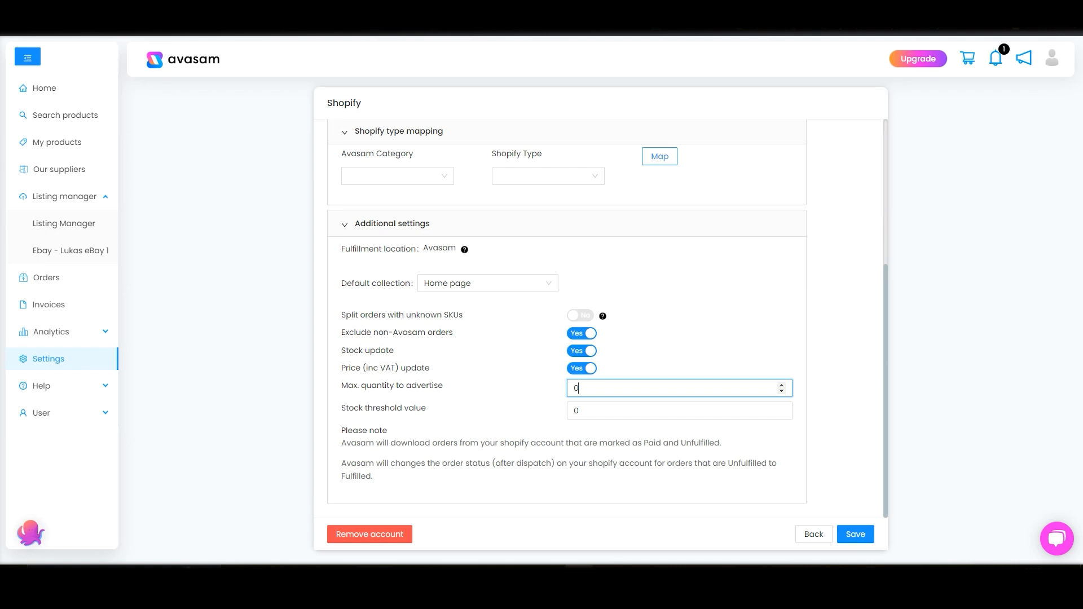
# Step: Set the maximum quantity to advertise to 20 and the stock threshold value to 5
pyautogui.moveTo(578, 389); pyautogui.dragTo(531, 390)
pyautogui.write('20')
pyautogui.click(776, 356)
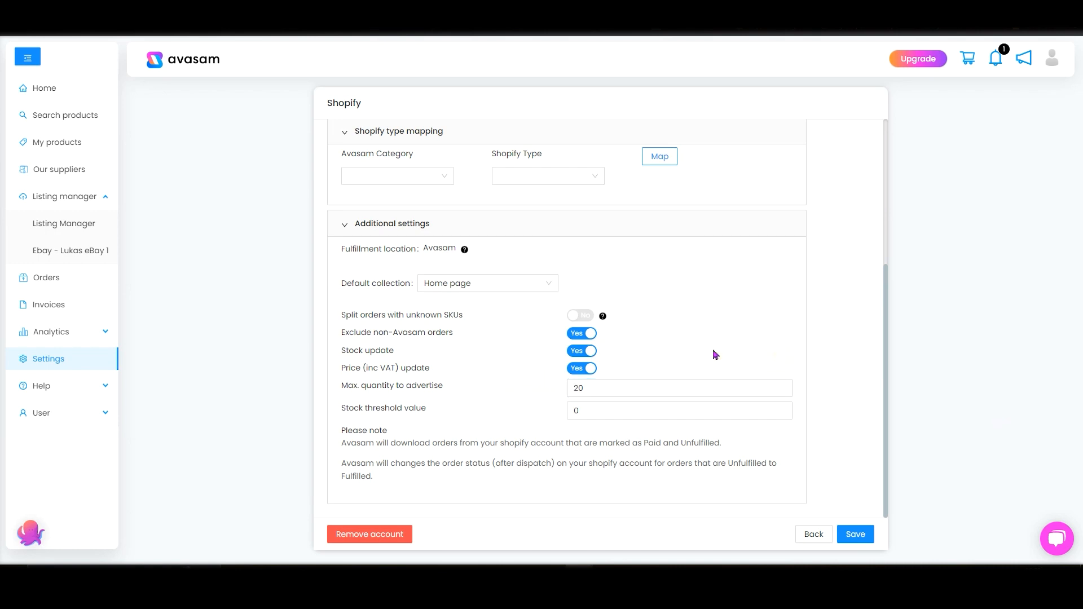
pyautogui.click(589, 415)
pyautogui.moveTo(586, 410); pyautogui.dragTo(530, 393)
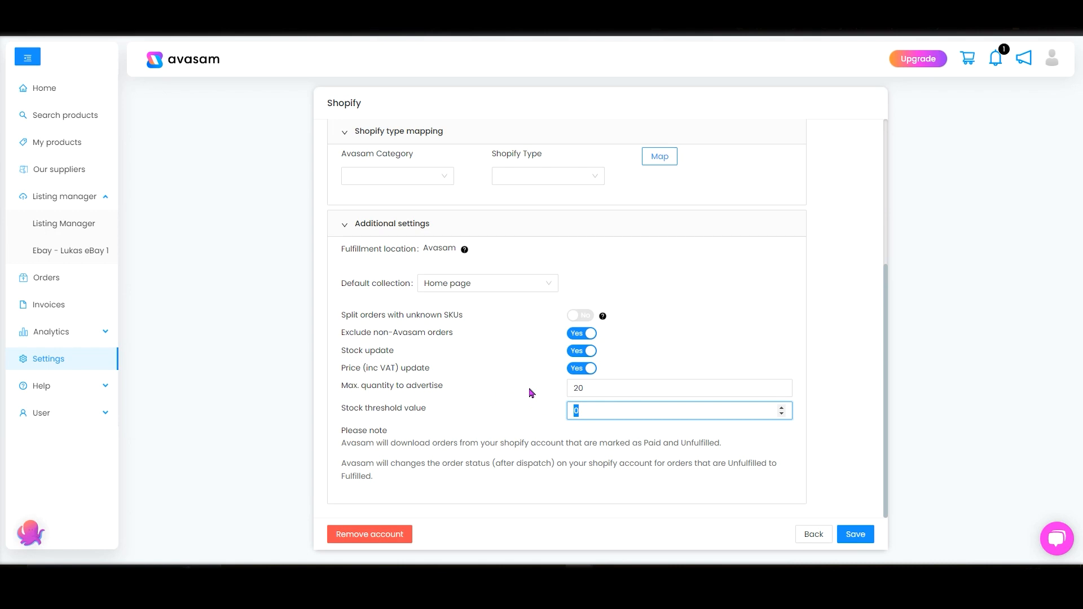
pyautogui.write('5')
pyautogui.click(529, 392)
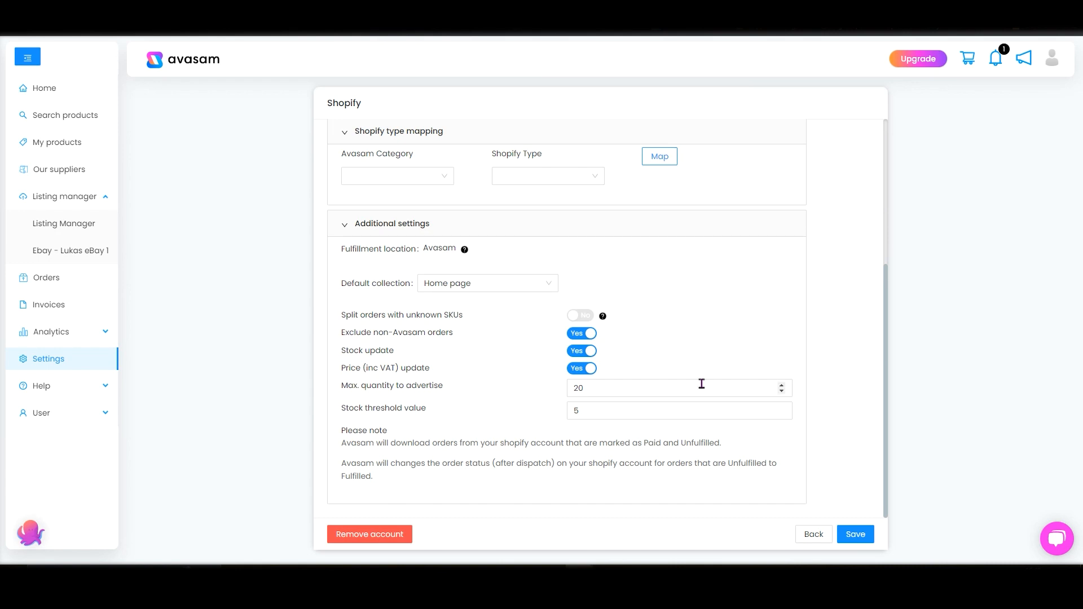
# Step: Read the note on order statuses and save the Shopify channel's settings
pyautogui.moveTo(385, 444); pyautogui.dragTo(643, 464)
pyautogui.click(468, 460)
pyautogui.click(859, 536)
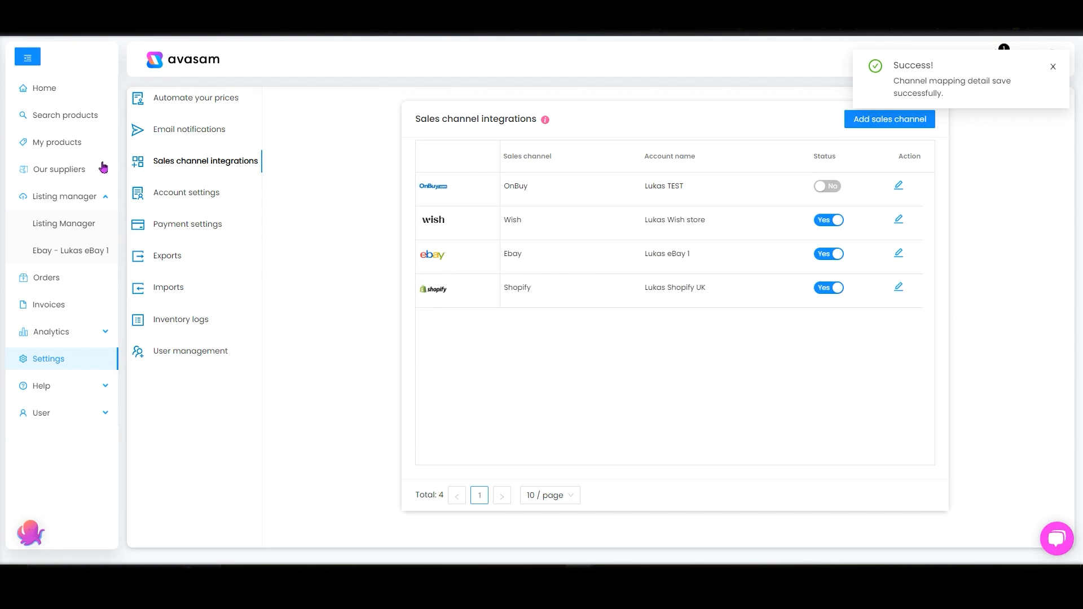
# Step: Run the order, price and stock updates for the Shopify channel in the Listing Manager and expand its sync details
pyautogui.click(63, 199)
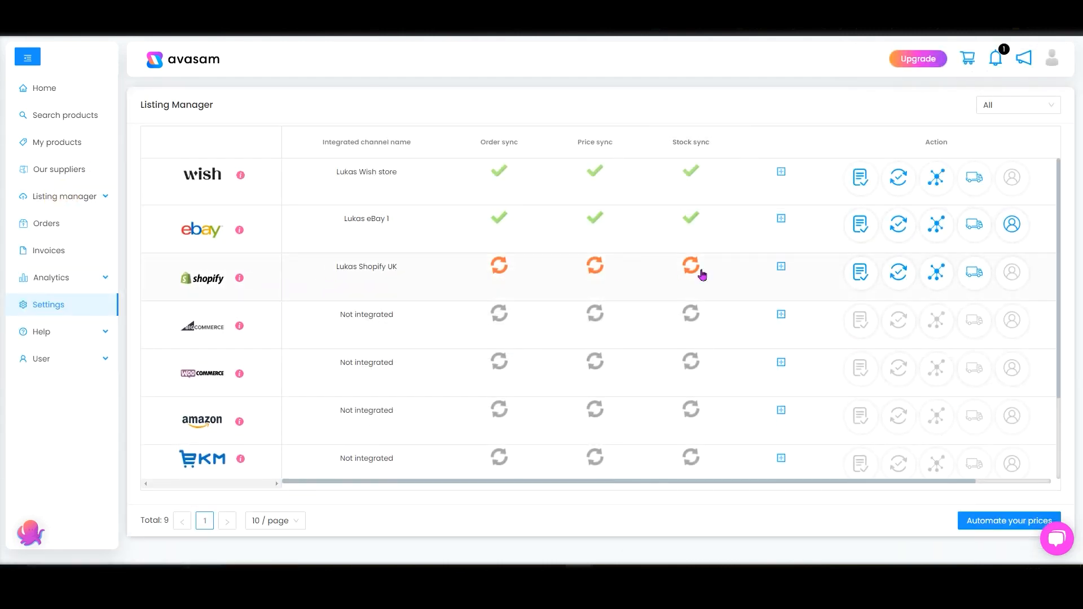
pyautogui.click(780, 266)
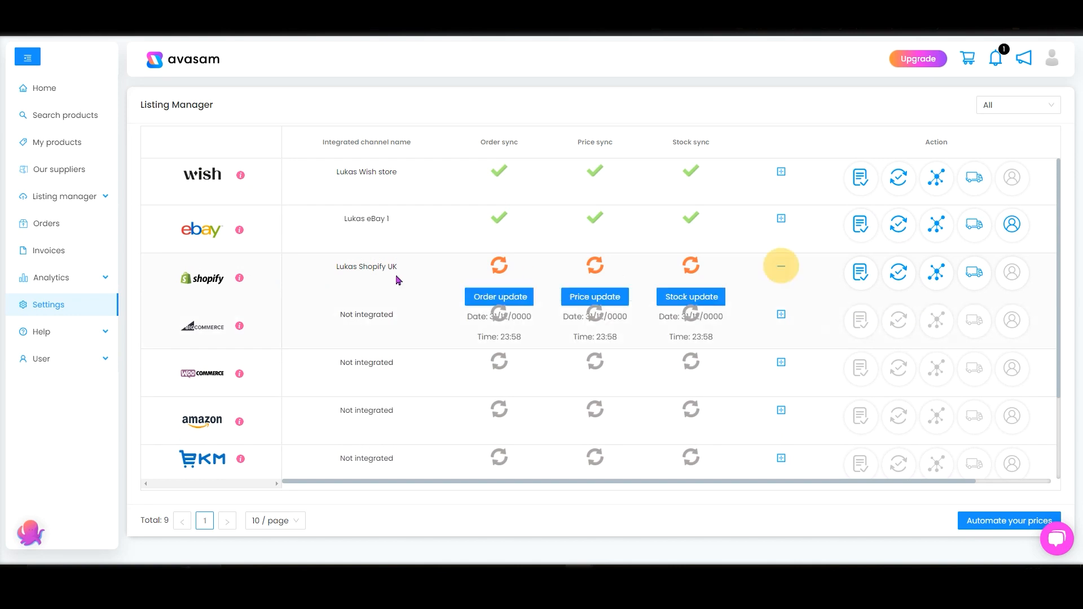
pyautogui.click(495, 304)
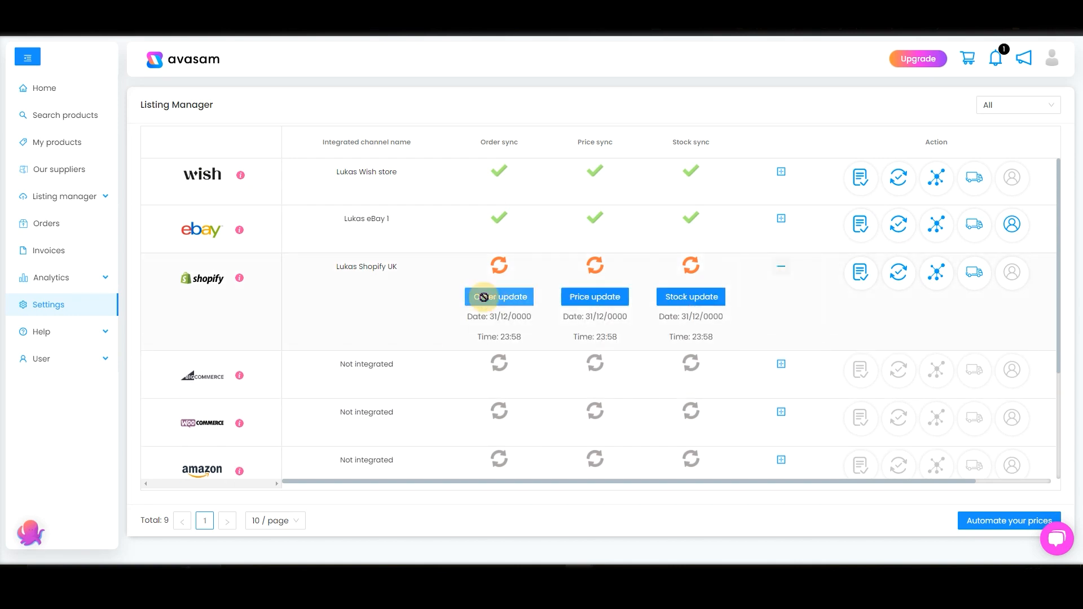
pyautogui.click(609, 302)
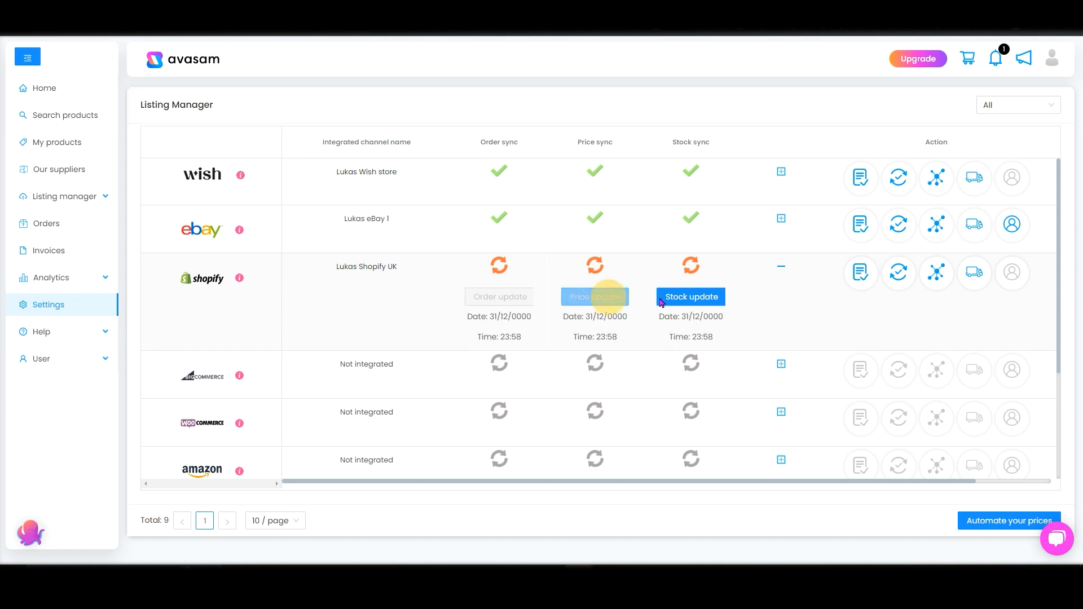
pyautogui.click(781, 267)
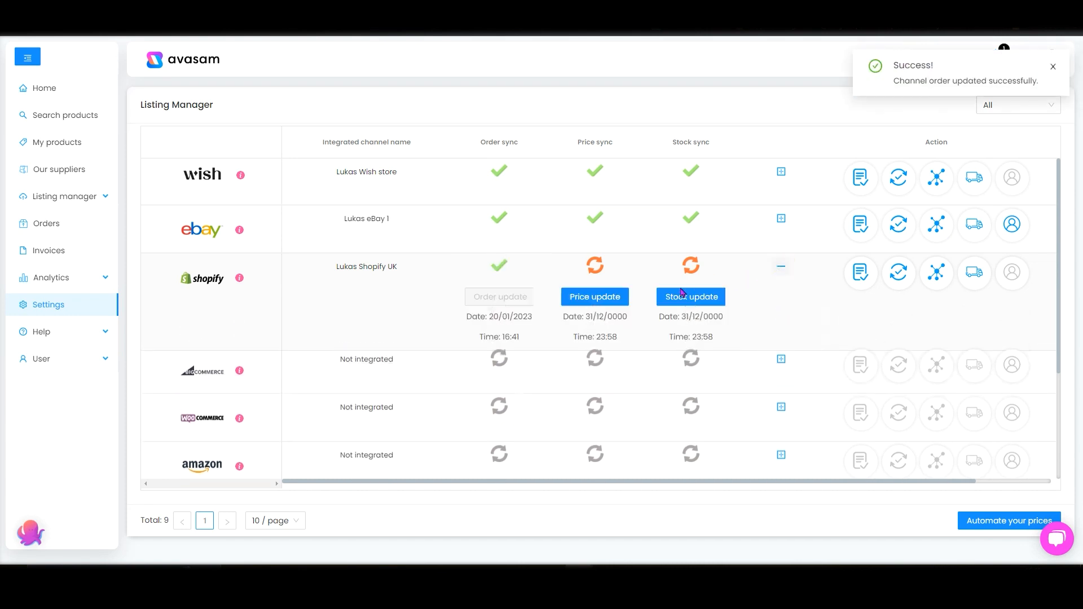
pyautogui.click(681, 292)
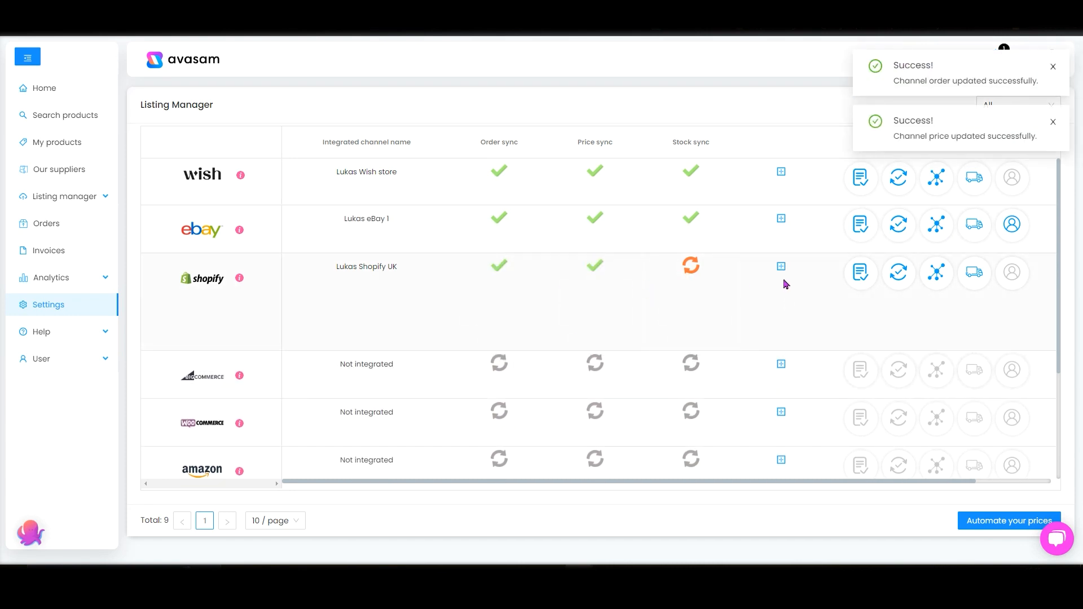
pyautogui.click(779, 269)
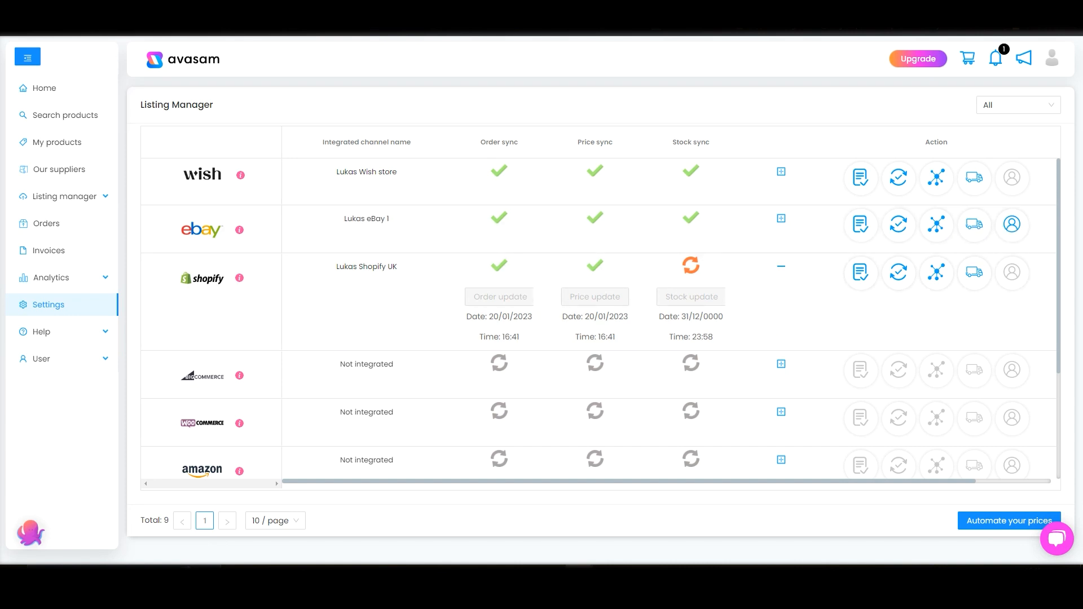
# Step: View the Help center's article overview, return to the Listing Manager and open the help chat
pyautogui.click(64, 333)
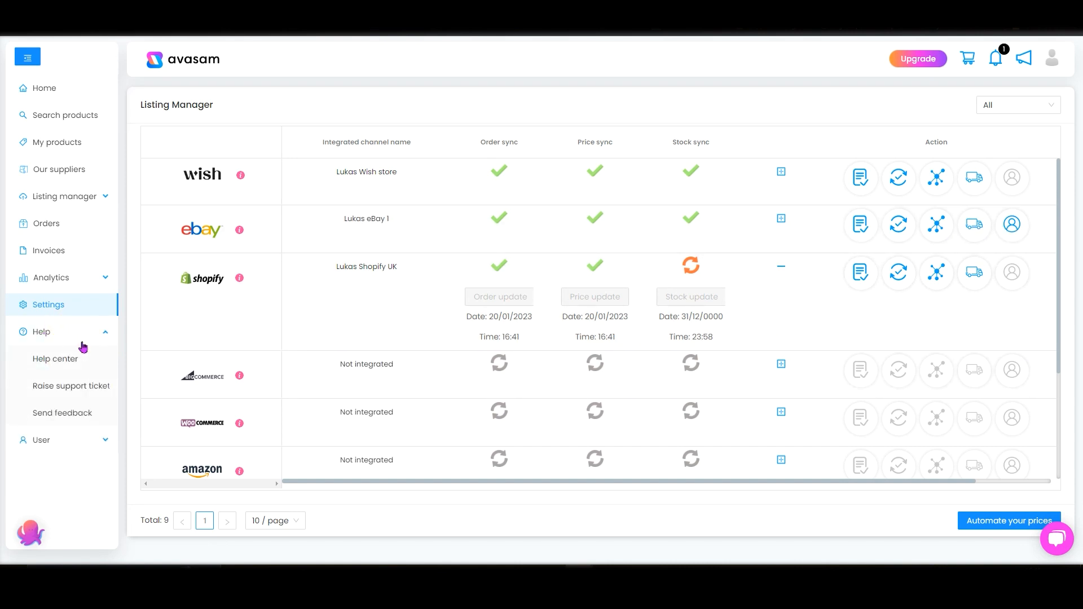
pyautogui.click(58, 361)
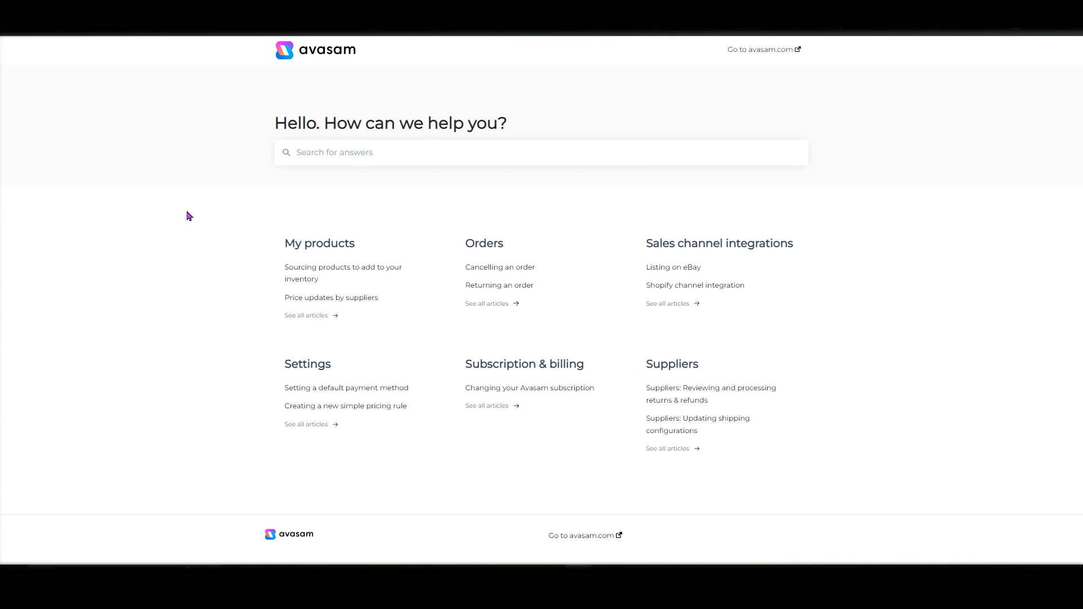
pyautogui.click(90, 8)
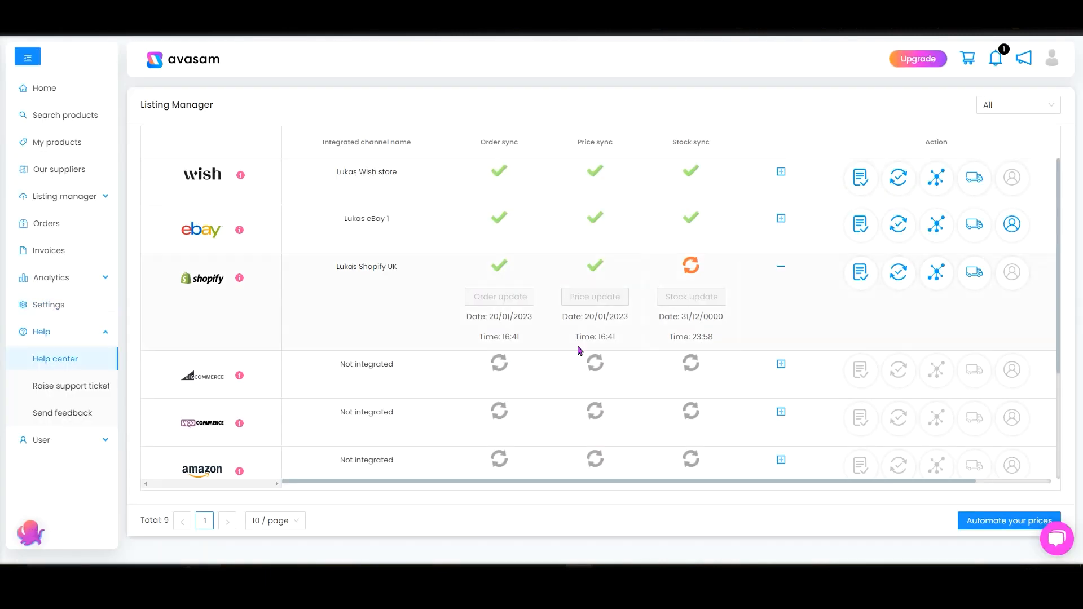
pyautogui.click(1055, 536)
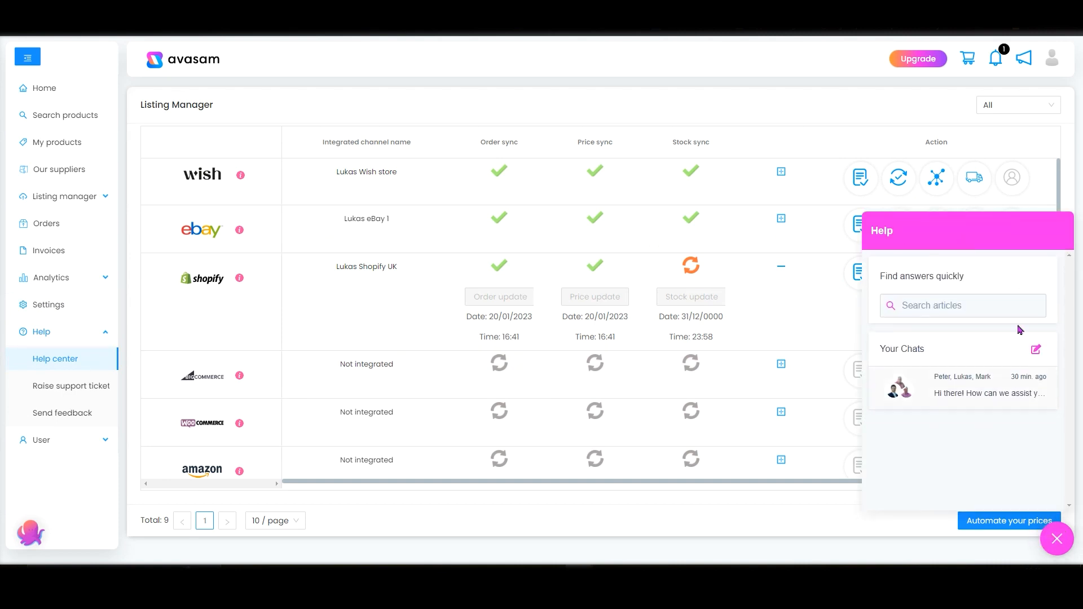